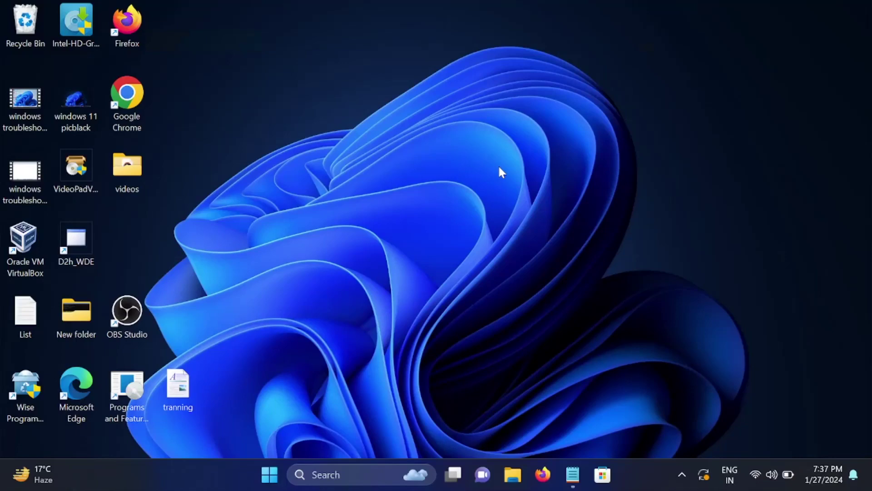
Step: Search Windows for the Windows Security app, then dismiss the search without opening it
left_click(342, 472)
type("windows")
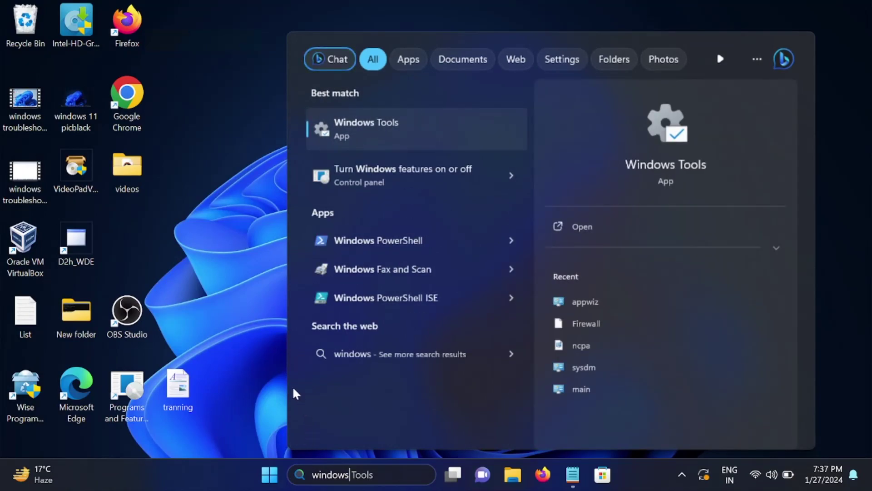
type(" secu")
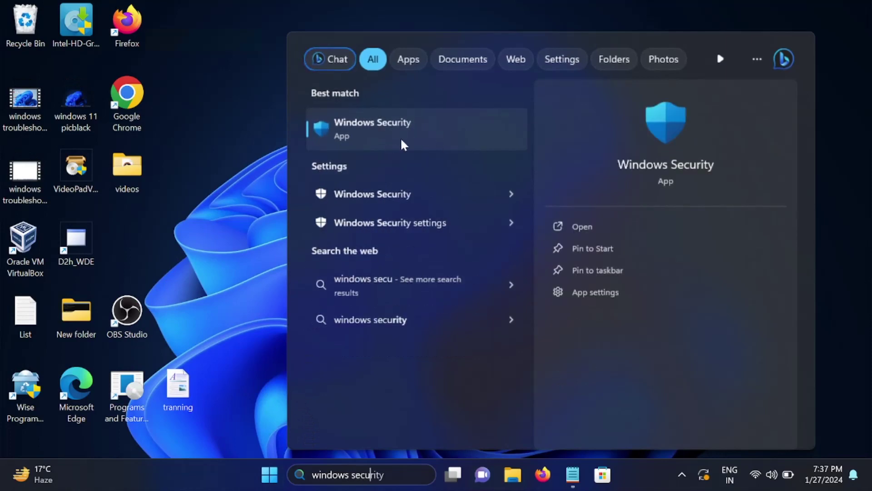
left_click(250, 222)
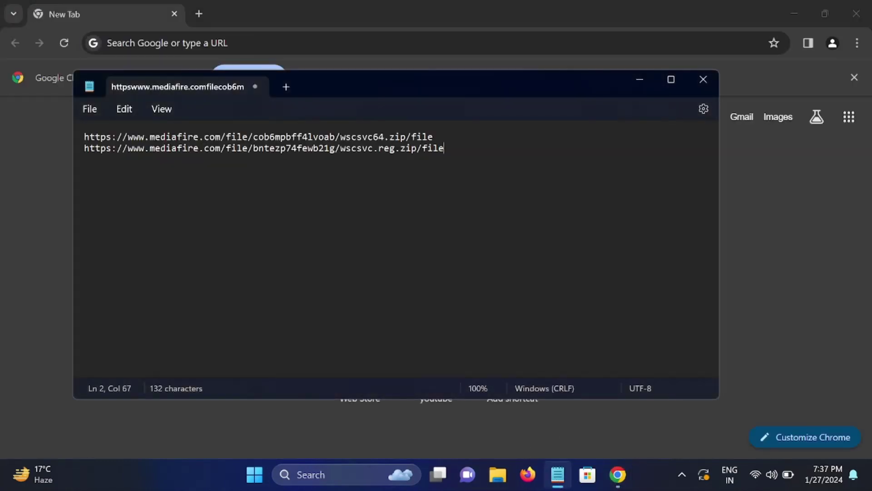
Step: Copy the wscsvc64.zip MediaFire link from the Notepad note and load it in Chrome
left_click_drag(434, 136, 71, 134)
key("ctrl+c")
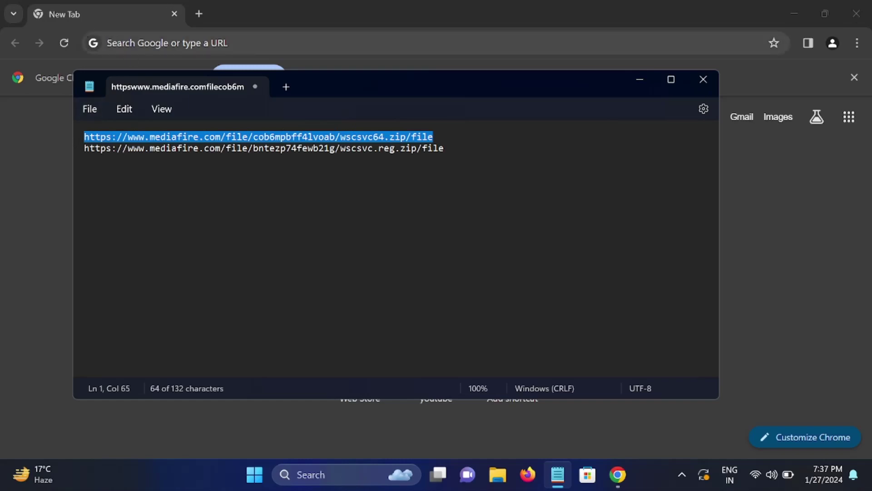
left_click(177, 42)
key("ctrl+v")
key("Return")
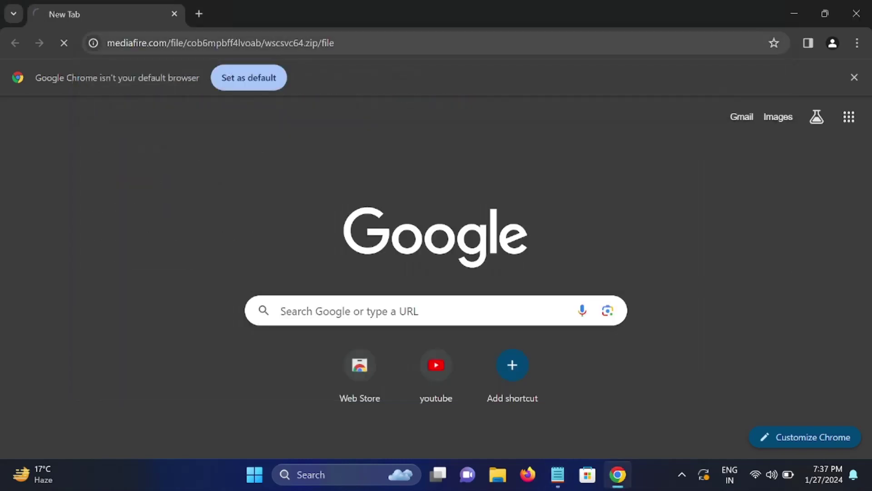
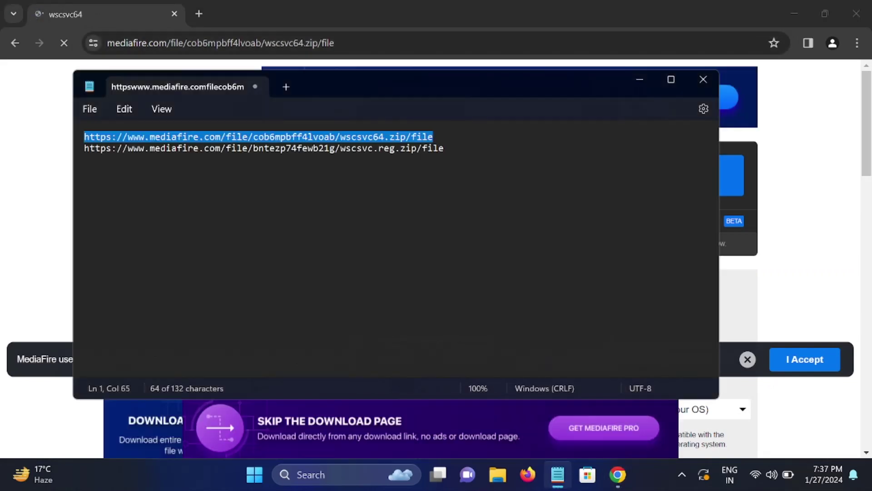
Step: Copy the wscsvc.reg.zip MediaFire link from the Notepad note and load it in a new Chrome tab
left_click_drag(449, 148, 48, 155)
key("ctrl+c")
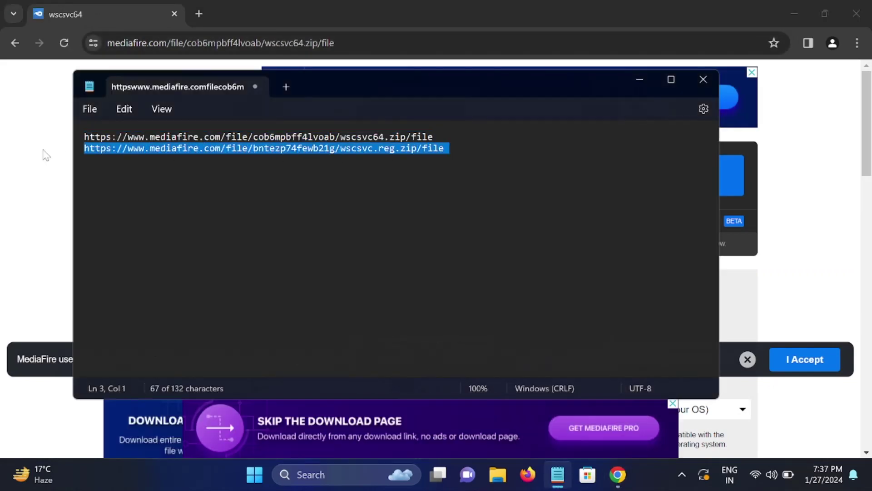
left_click(200, 14)
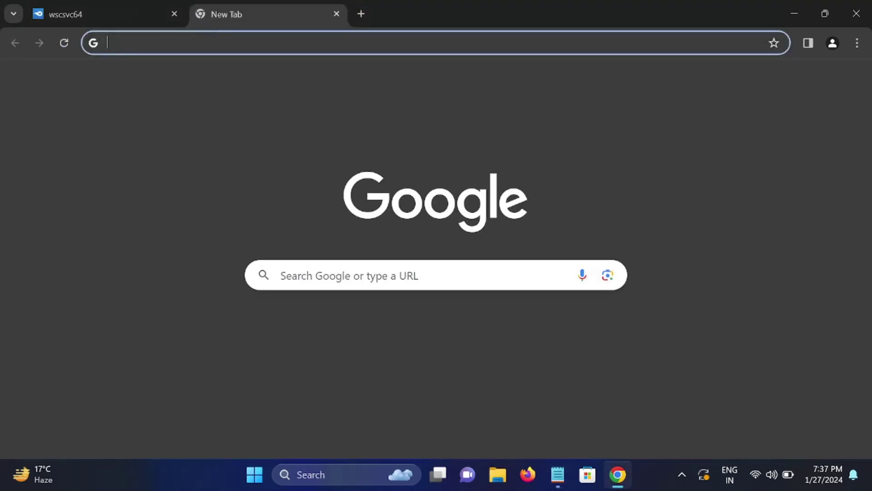
key("ctrl+v")
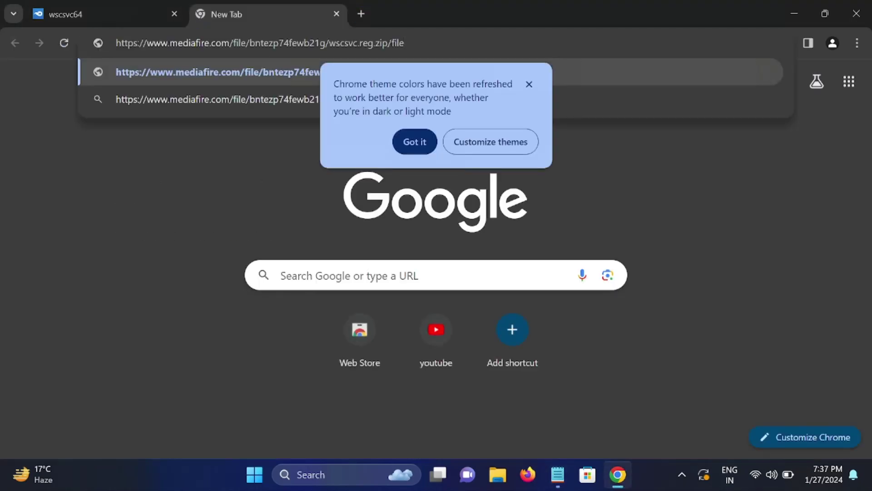
key("Return")
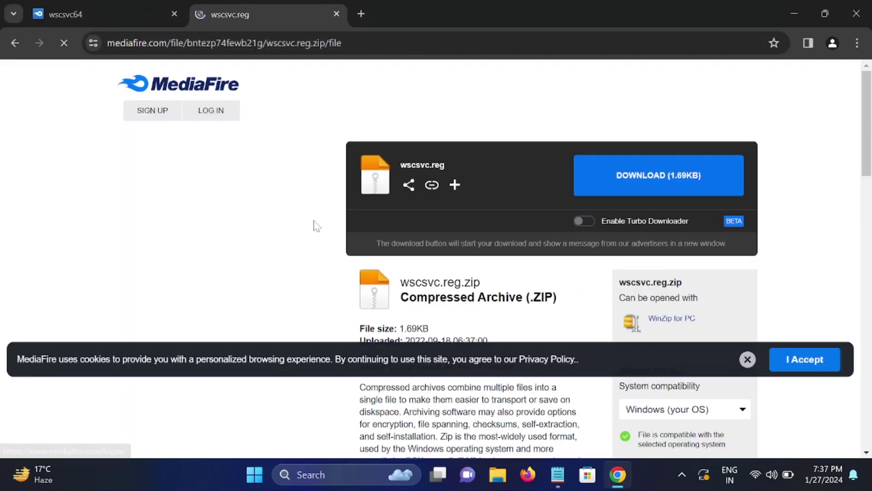
Step: Download wscsvc64.zip from its MediaFire page and minimize the advertising pop-up window
left_click(112, 16)
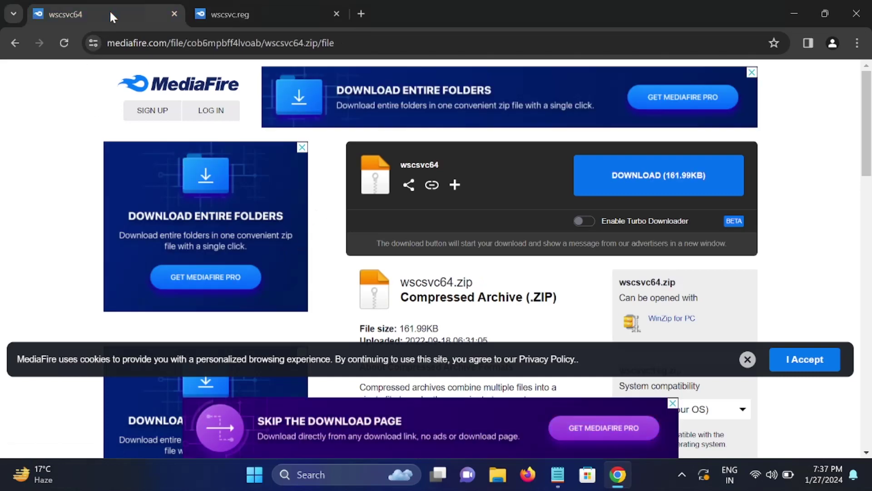
scroll(419, 294, "down", 2)
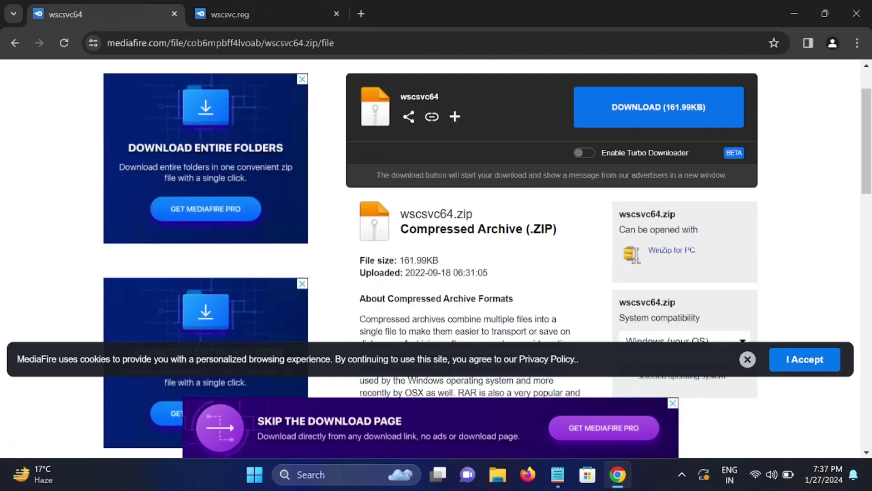
left_click(663, 112)
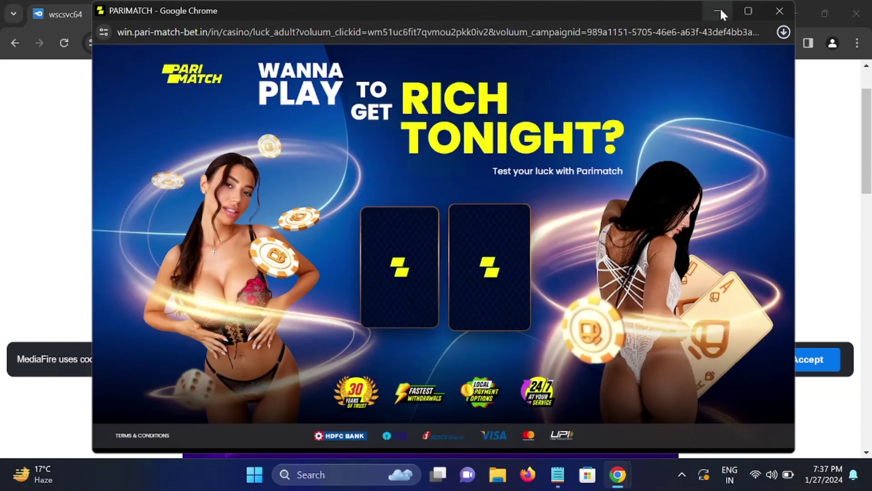
left_click(721, 10)
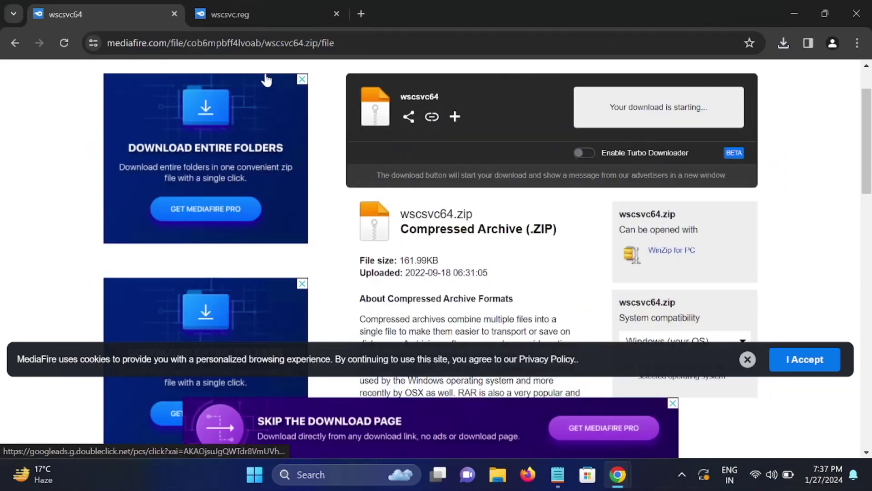
Step: Download wscsvc.reg.zip from its MediaFire page and minimize the advertising pop-up window
left_click(263, 20)
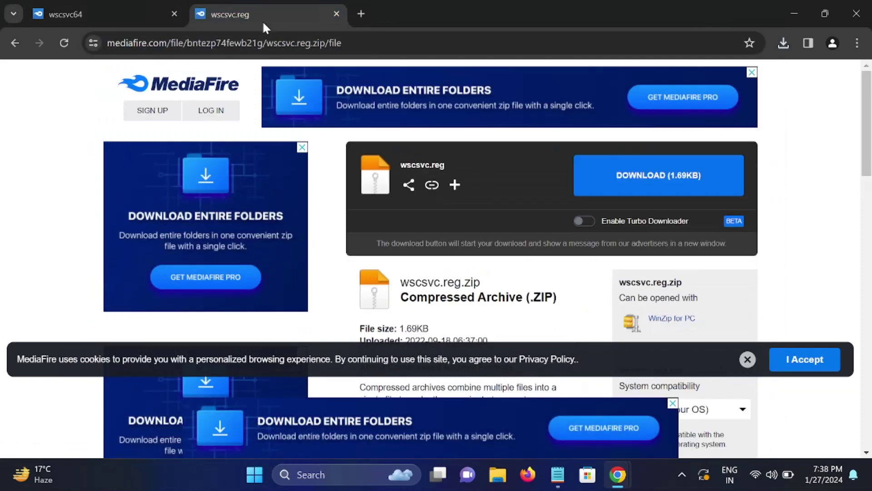
left_click(677, 184)
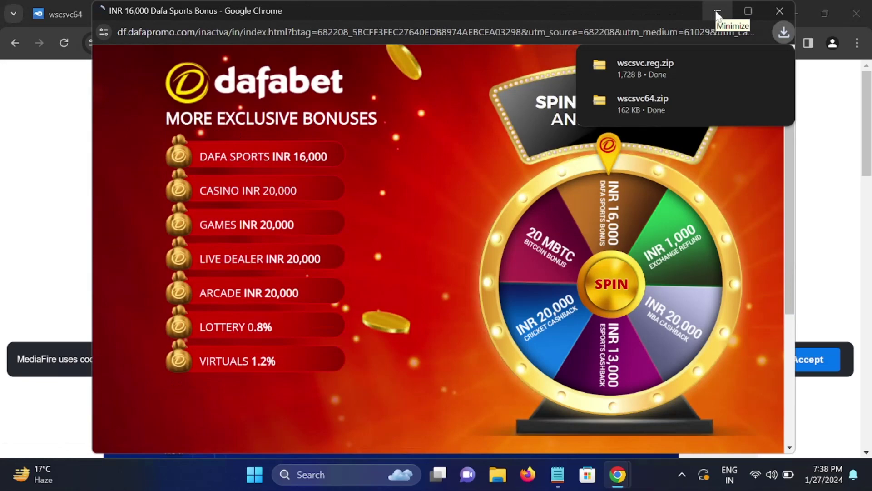
left_click(717, 14)
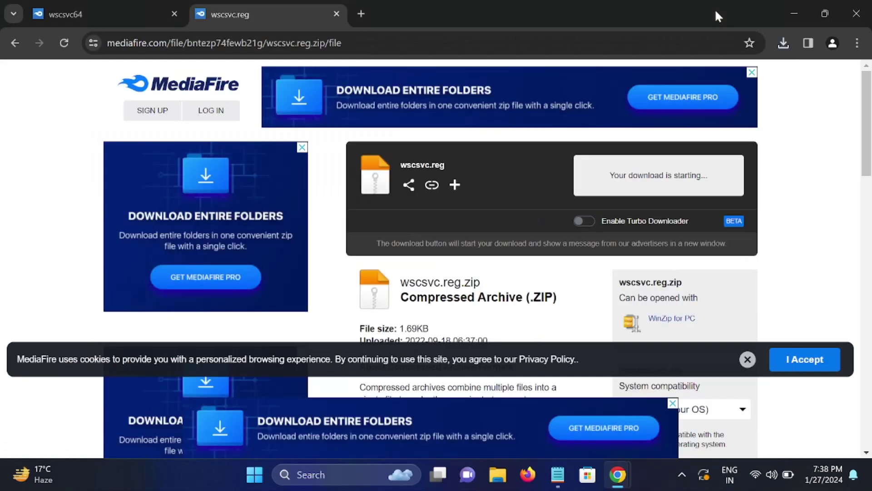
Step: Return to the wscsvc64 page and close both minimized advertising pop-up windows
left_click(70, 20)
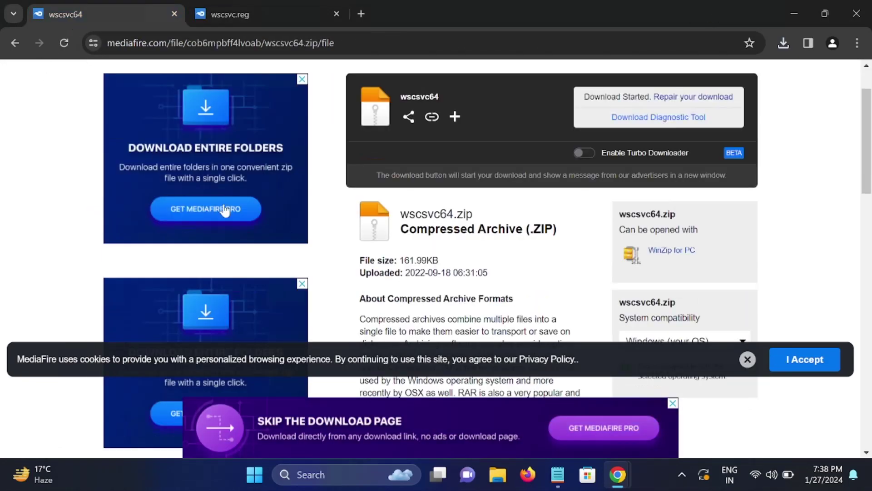
mouse_move(614, 487)
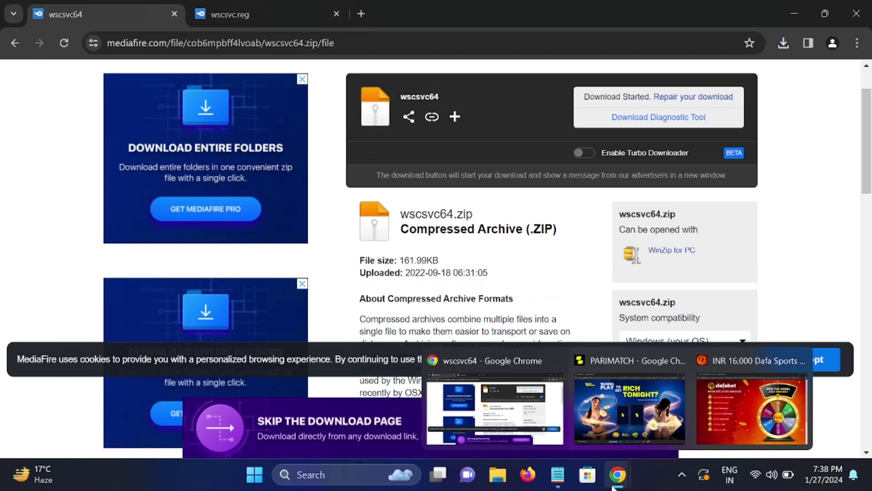
left_click(681, 360)
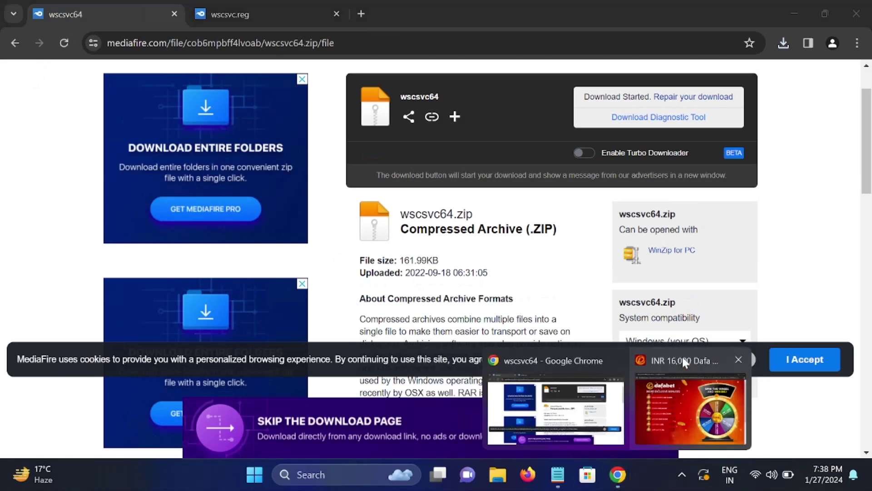
left_click(739, 359)
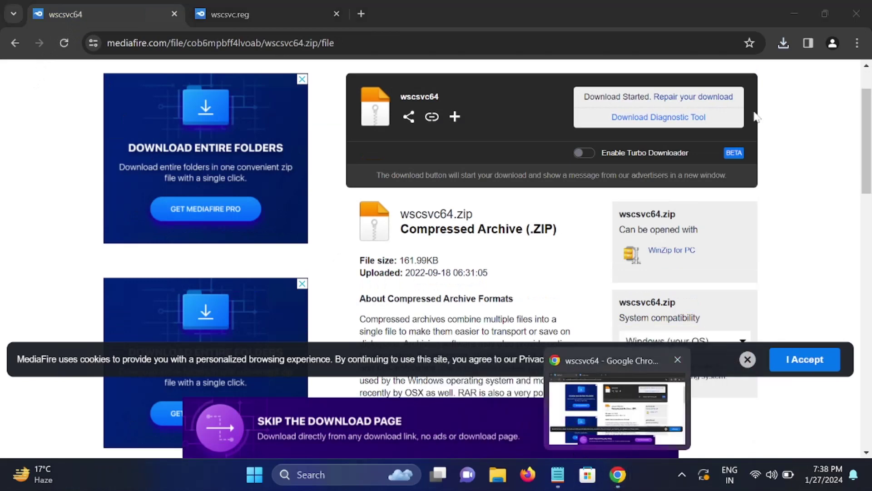
Step: Check the browser's recent downloads and open the Downloads folder in File Explorer
left_click(784, 42)
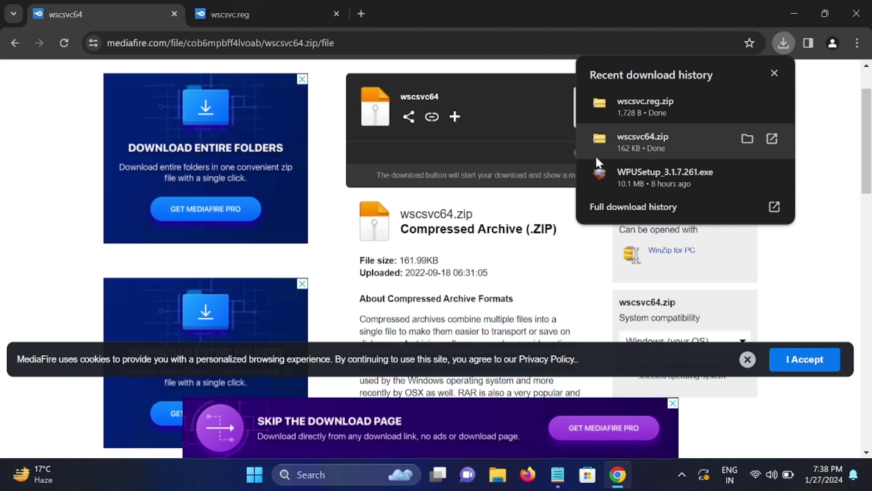
left_click(497, 475)
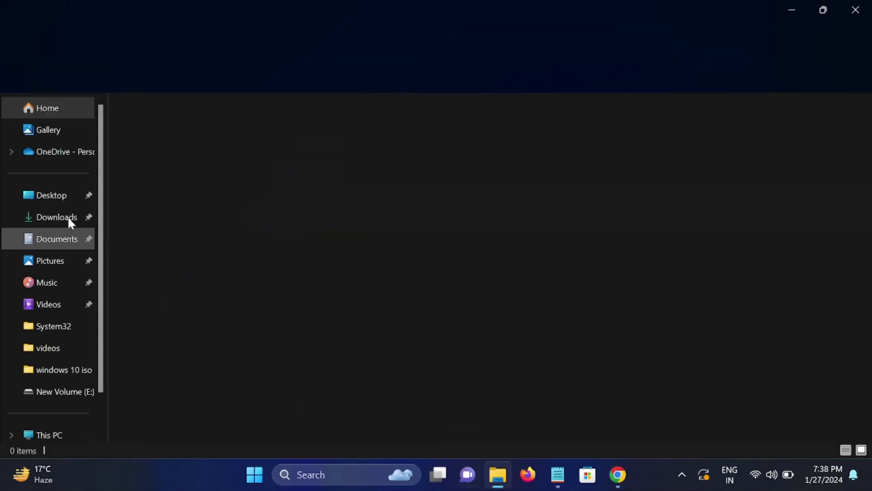
left_click(57, 223)
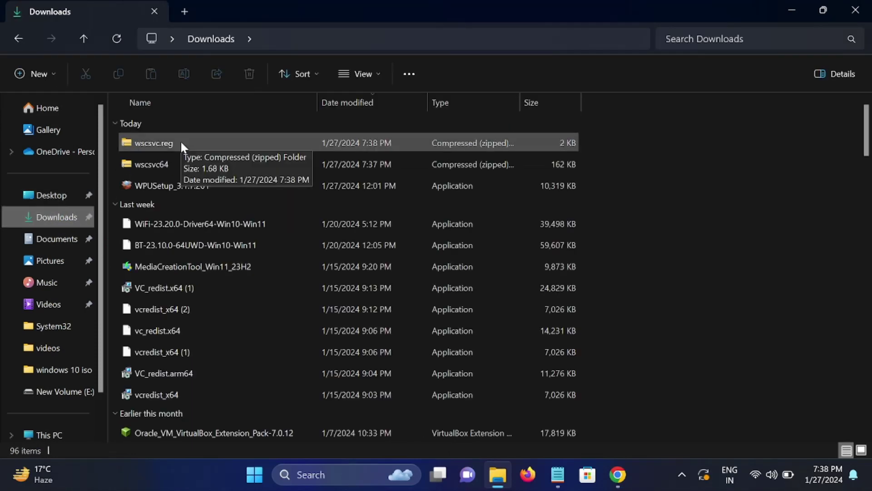
Step: Move the wscsvc.reg and wscsvc64 archives from Downloads to the desktop, clearing the open windows, and place wscsvc.reg beside wscsvc64
left_click(168, 145)
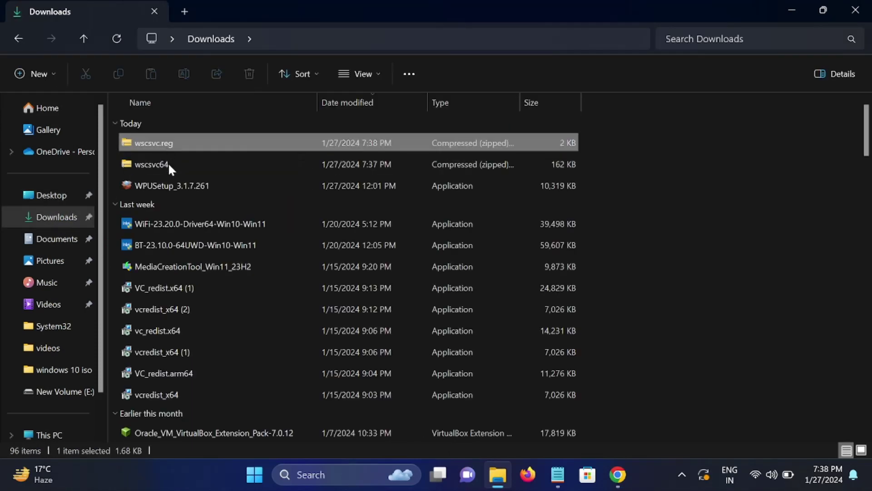
left_click(168, 165, "ctrl")
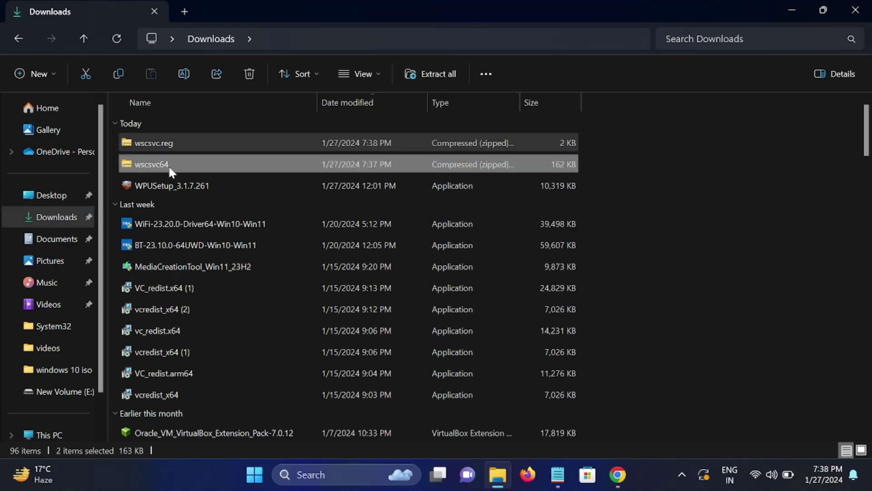
right_click(168, 165)
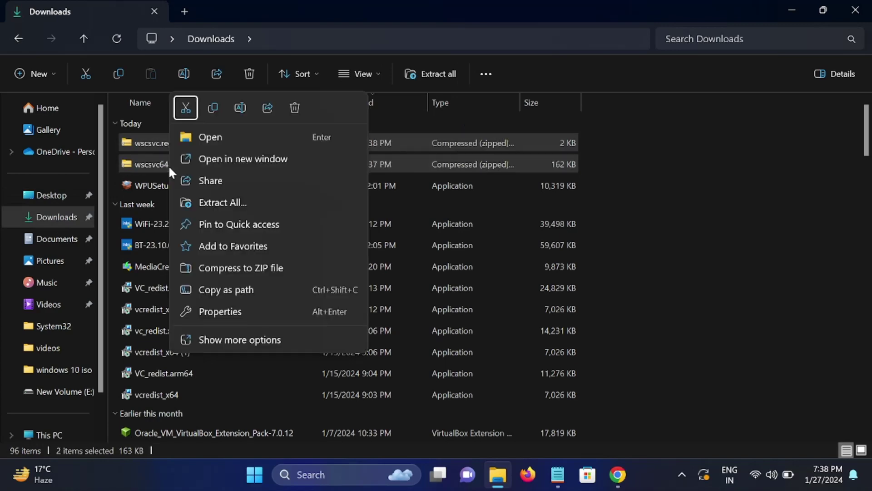
left_click(192, 107)
left_click(784, 10)
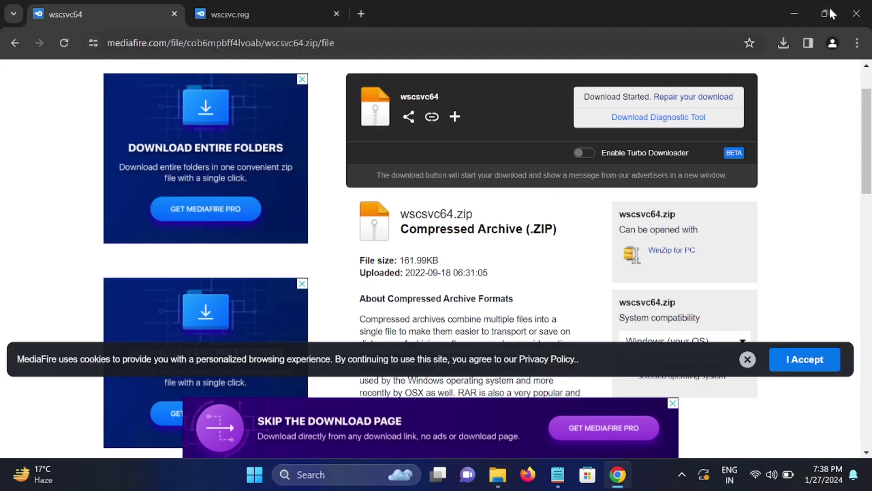
left_click(857, 13)
left_click(640, 79)
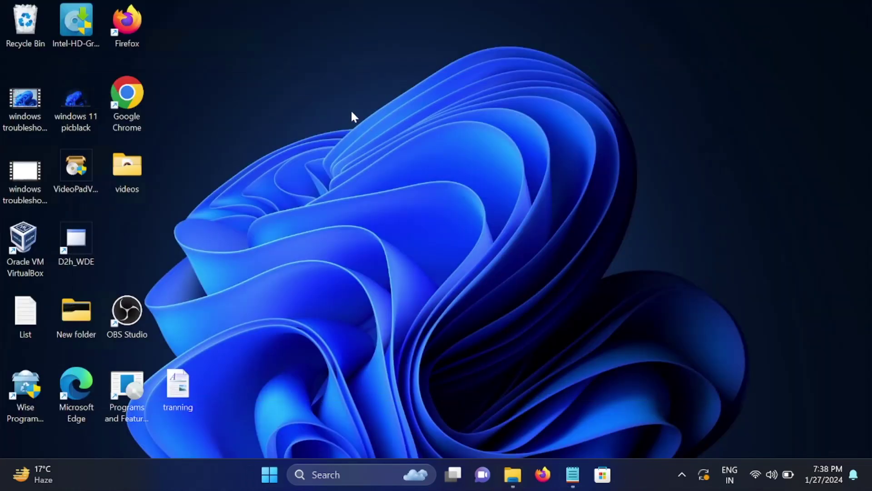
key("ctrl+v")
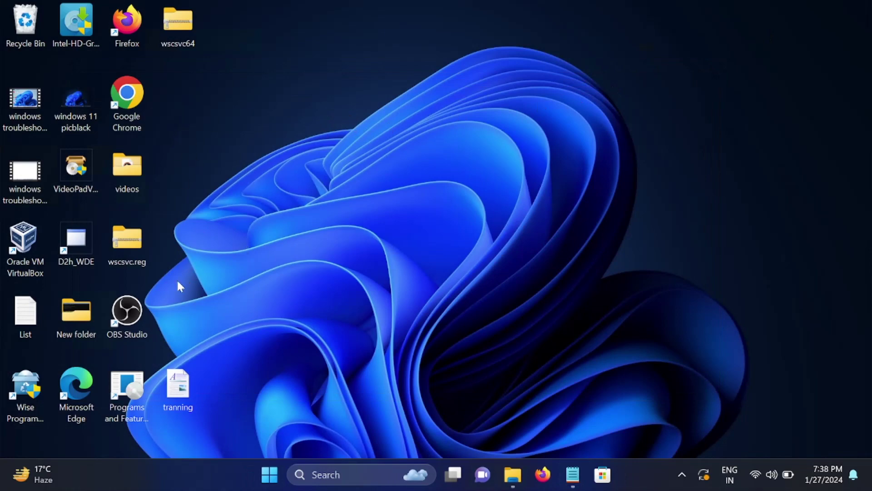
left_click_drag(136, 248, 231, 63)
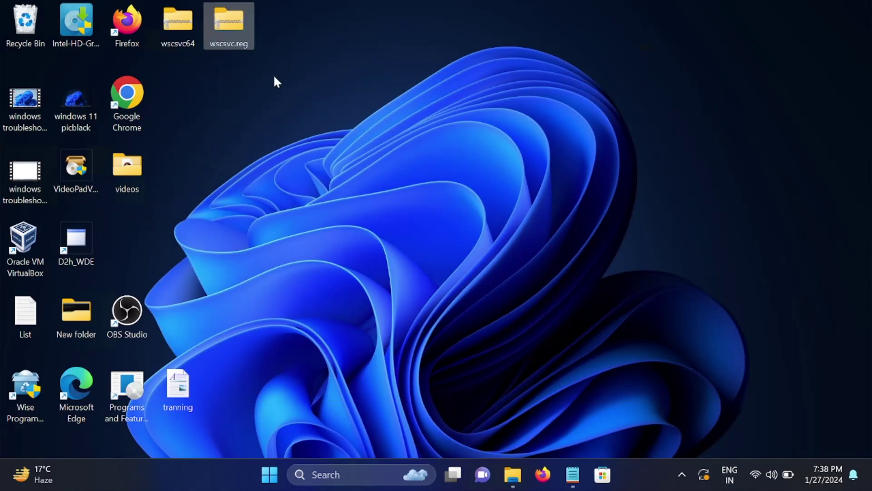
Step: Extract the wscsvc64 archive into the wscsvc64 folder on the desktop, showing the extracted files when complete
left_click(178, 22)
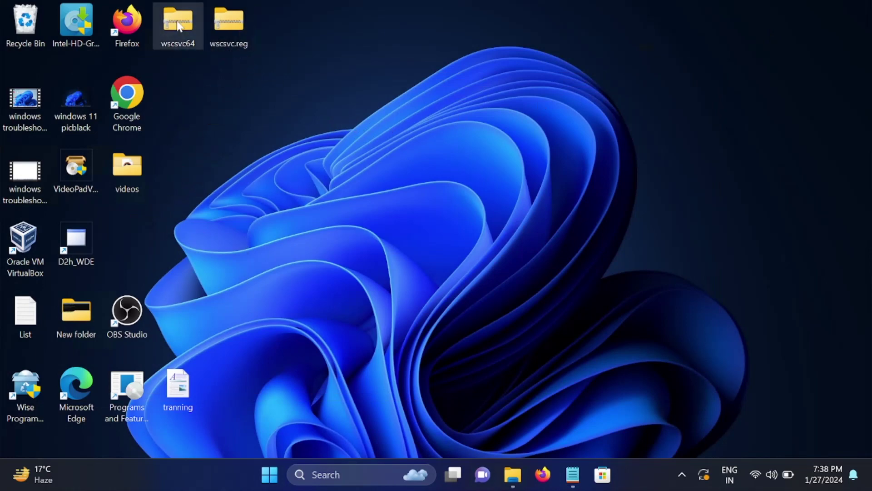
right_click(178, 27)
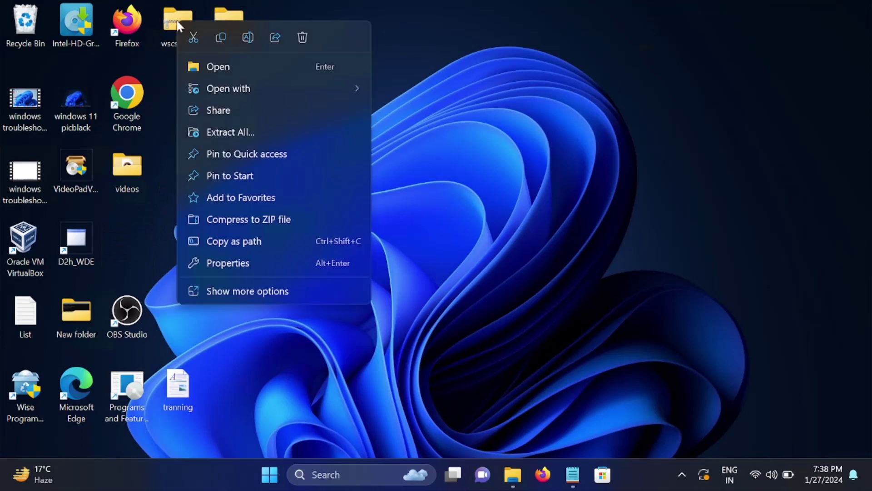
left_click(231, 133)
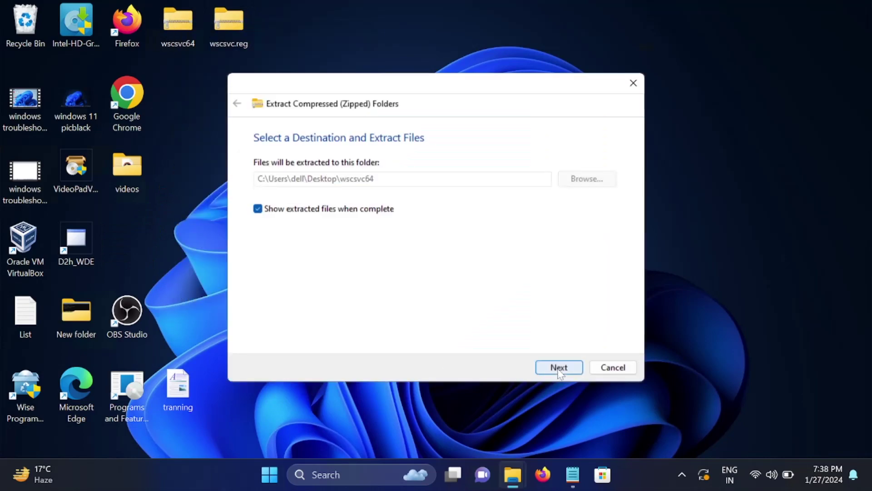
left_click(558, 367)
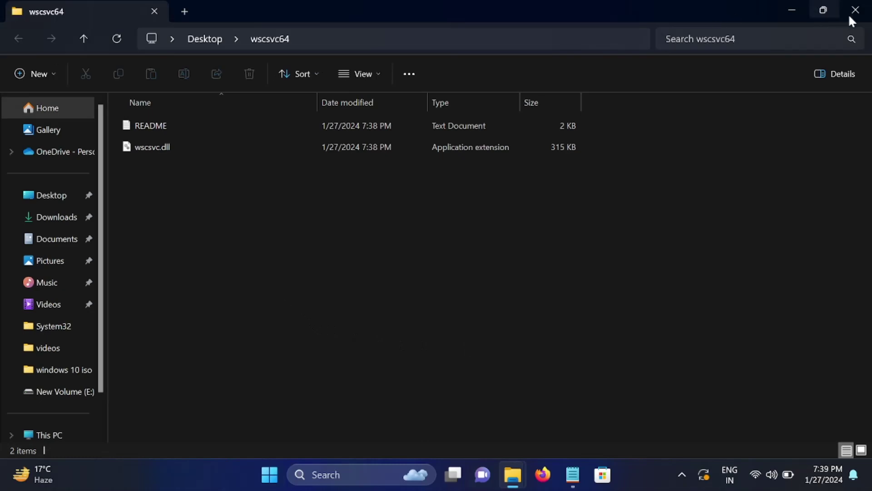
Step: Close the wscsvc64 folder window and extract the wscsvc.reg archive into its own desktop folder, closing the extracted folder's window when done
left_click(856, 10)
left_click(234, 27)
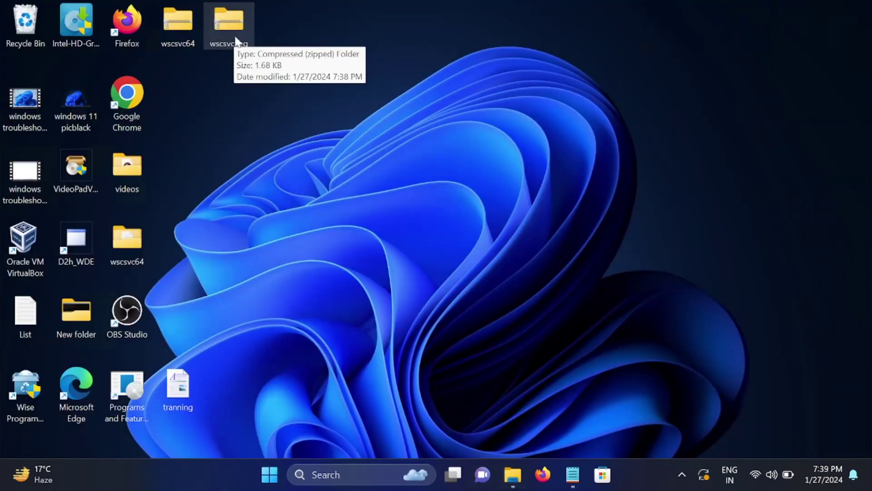
right_click(234, 36)
left_click(293, 155)
left_click(539, 374)
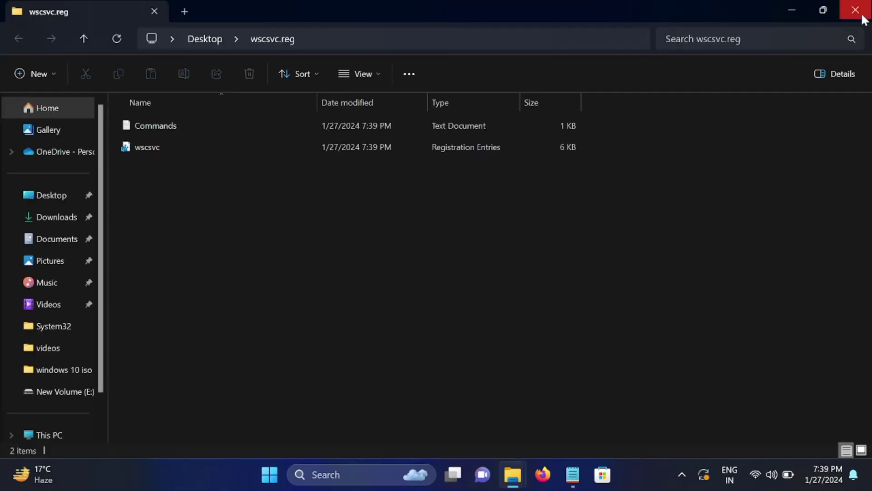
left_click(855, 10)
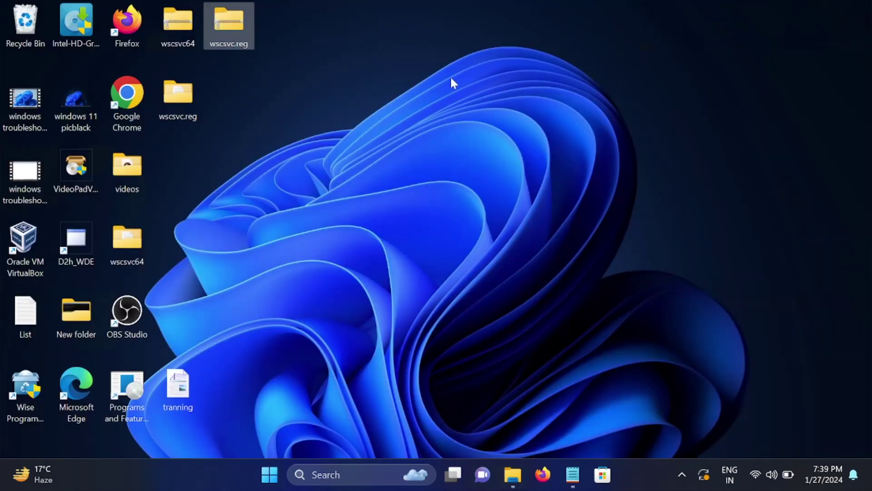
Step: Delete the wscsvc64 and wscsvc.reg ZIP archives from the desktop and place the wscsvc64 folder beside the wscsvc.reg folder
left_click_drag(293, 42, 182, 29)
key("Delete")
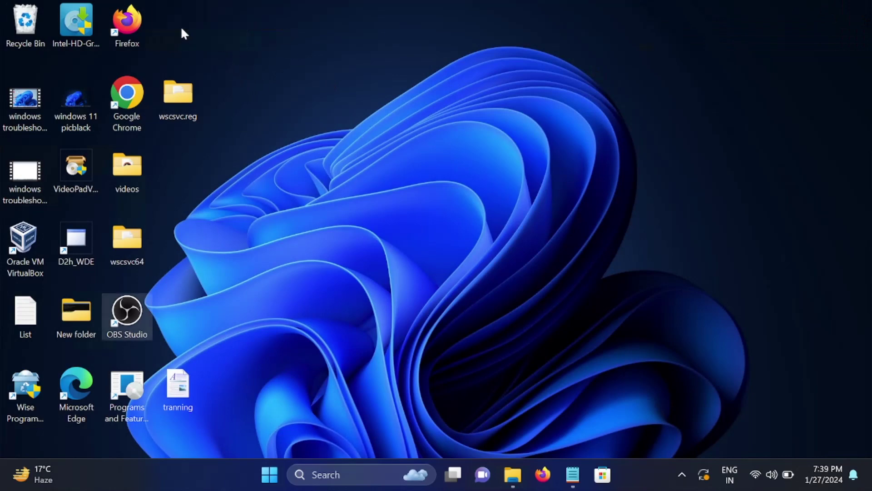
left_click_drag(139, 264, 237, 104)
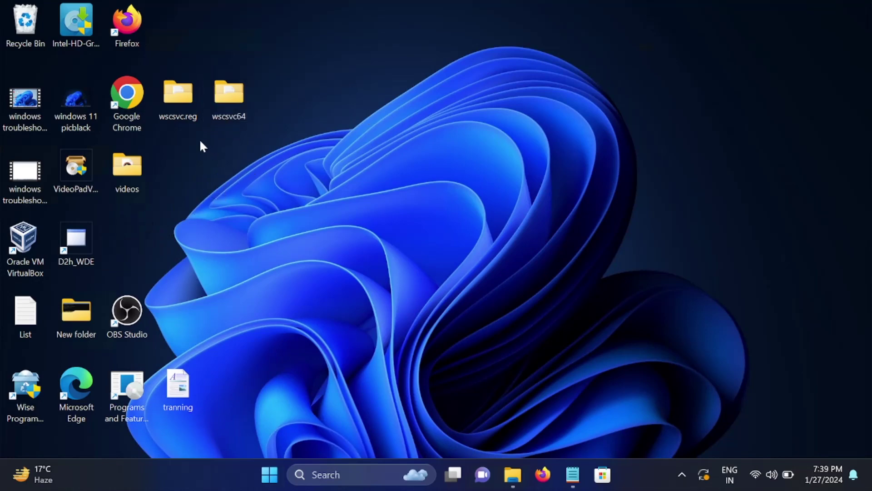
Step: Run the wscsvc registration entries file from the wscsvc.reg folder and allow Registry Editor to make changes to the device
double_click(177, 114)
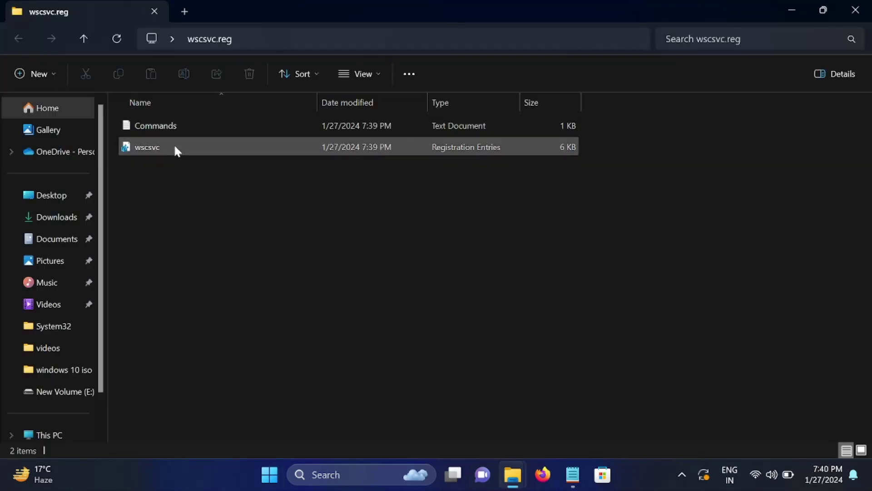
left_click(174, 145)
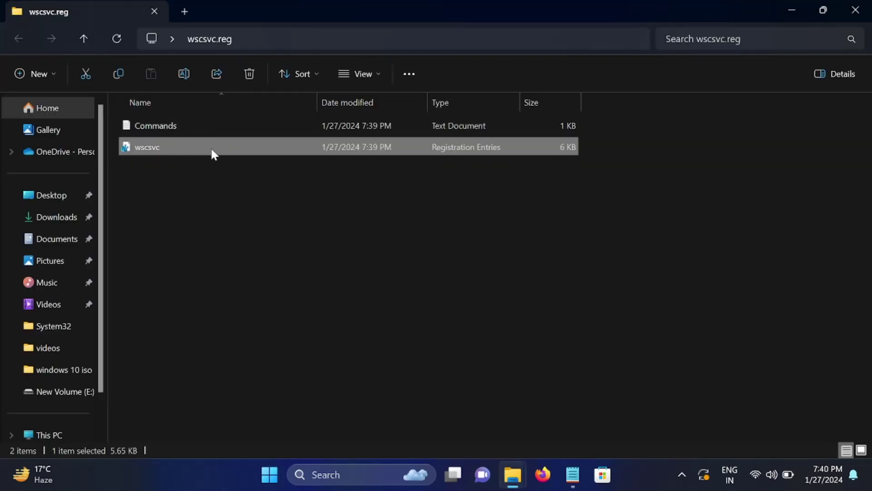
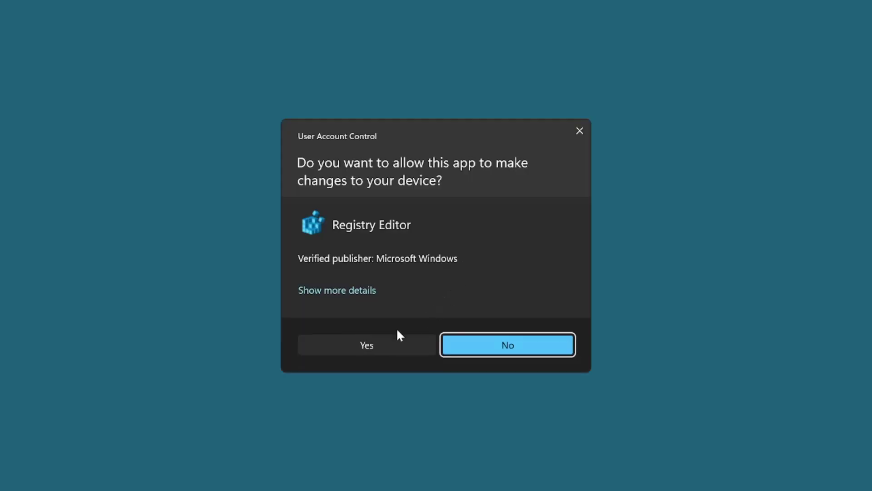
left_click(361, 346)
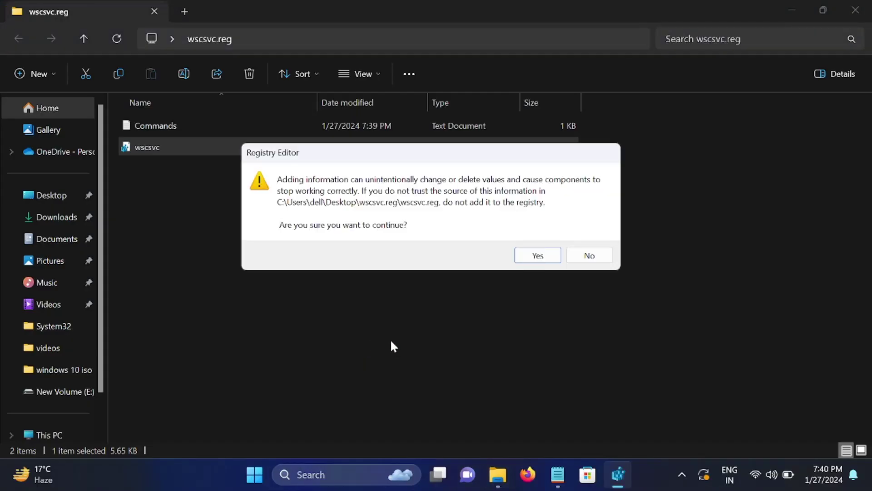
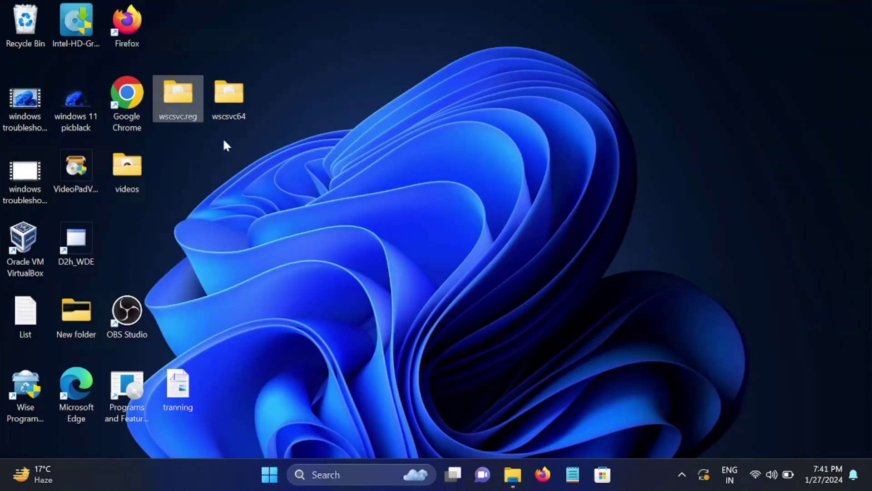
Step: Copy the wscsvc.dll file from the wscsvc64 folder on the desktop
double_click(231, 107)
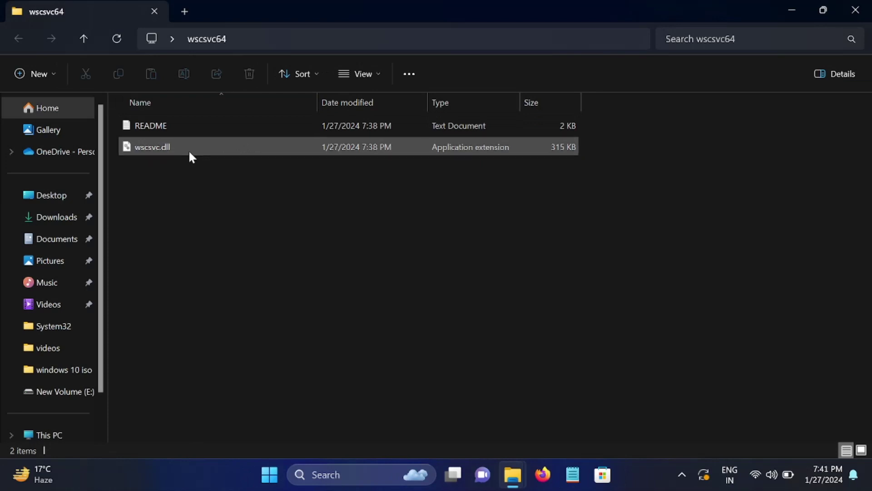
left_click(189, 149)
right_click(188, 149)
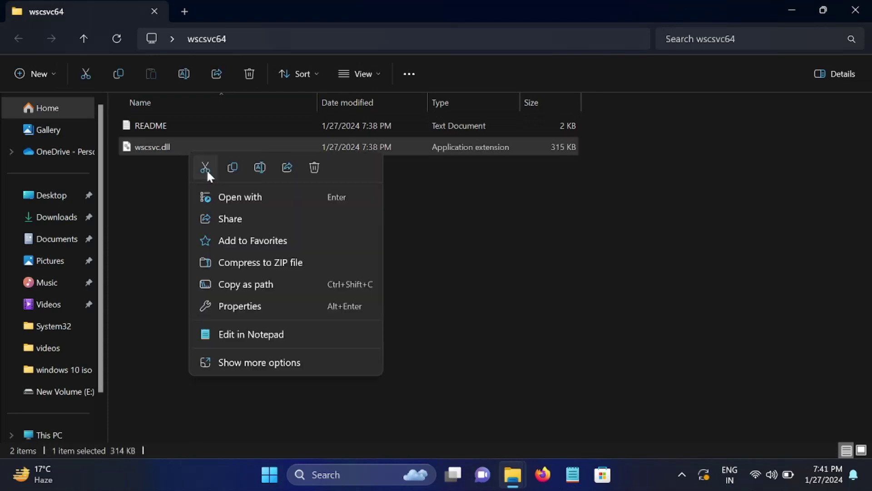
left_click(233, 167)
Step: Go to the SysWOW64 folder inside Windows on Local Disk (C:)
left_click(50, 435)
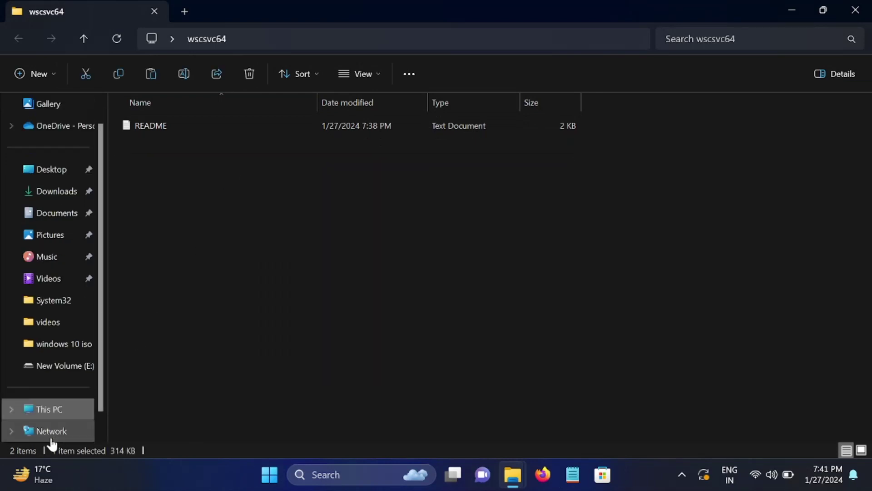
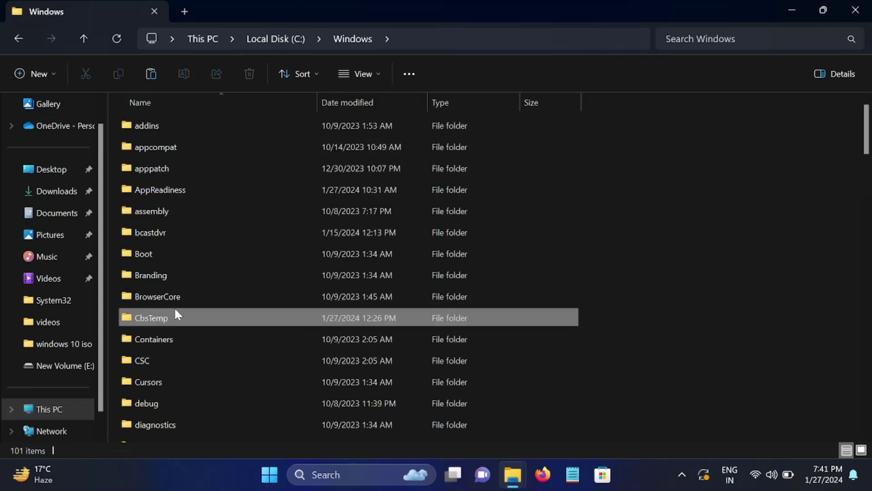
key("s")
key("Down")
key("Down")
key("Down")
key("Down")
key("Down")
key("Down")
key("Down")
key("Down")
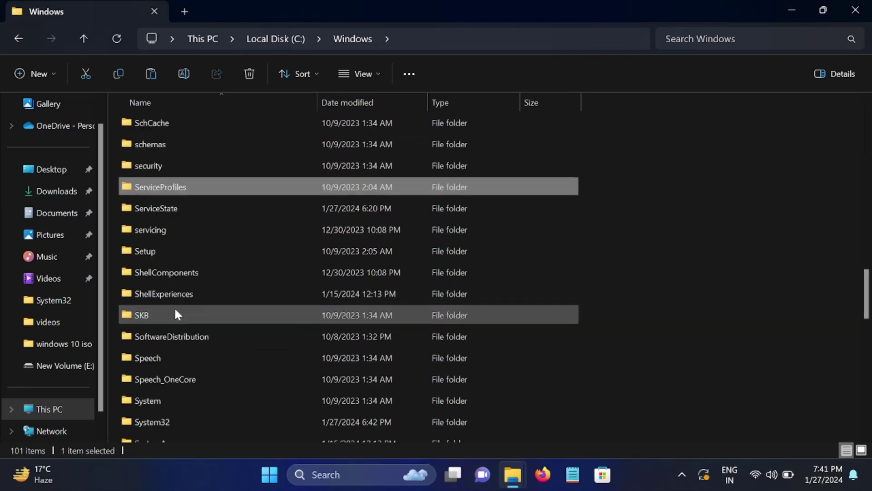
scroll(173, 307, "down", 2)
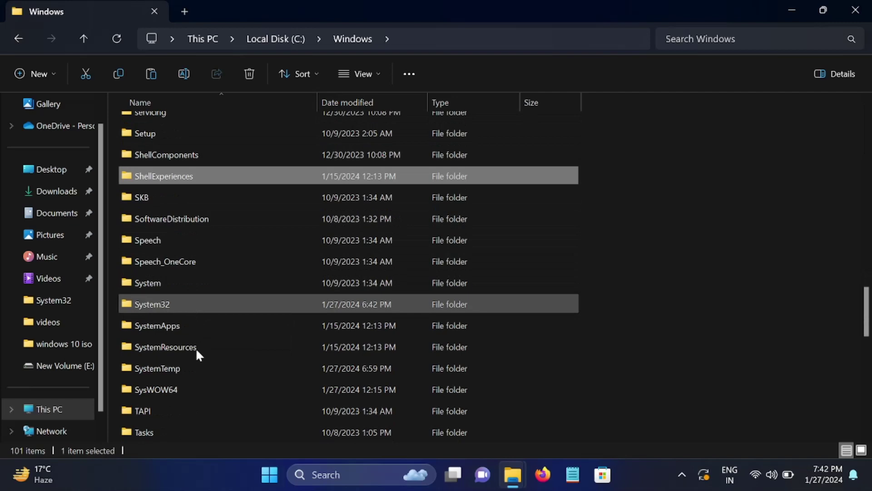
double_click(170, 389)
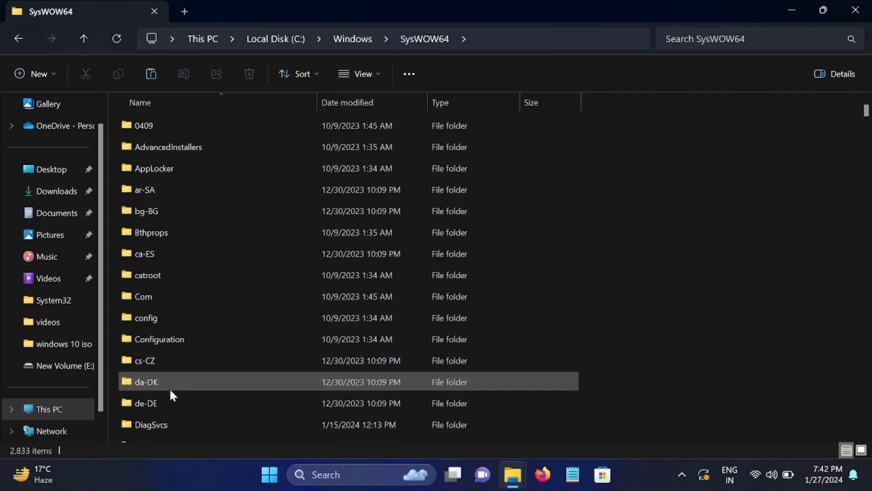
Step: Paste wscsvc.dll into the SysWOW64 folder, granting administrator permission, and close the folder window
scroll(170, 388, "down", 15)
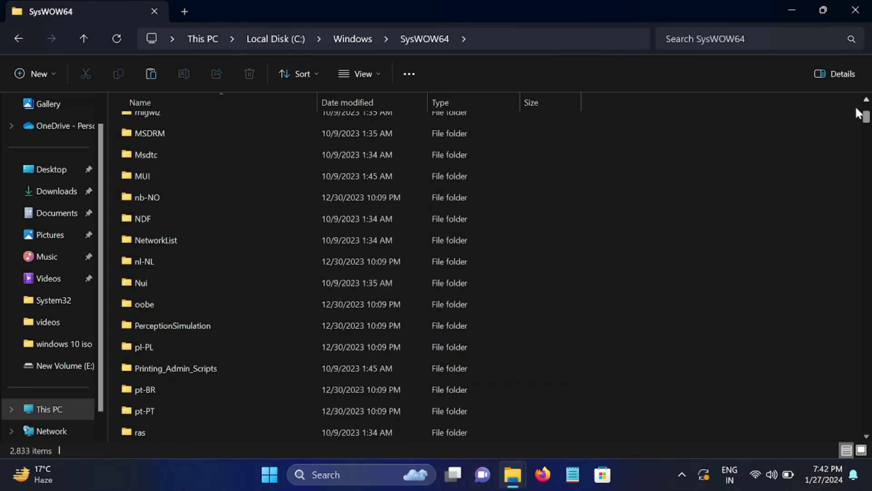
left_click_drag(867, 117, 869, 461)
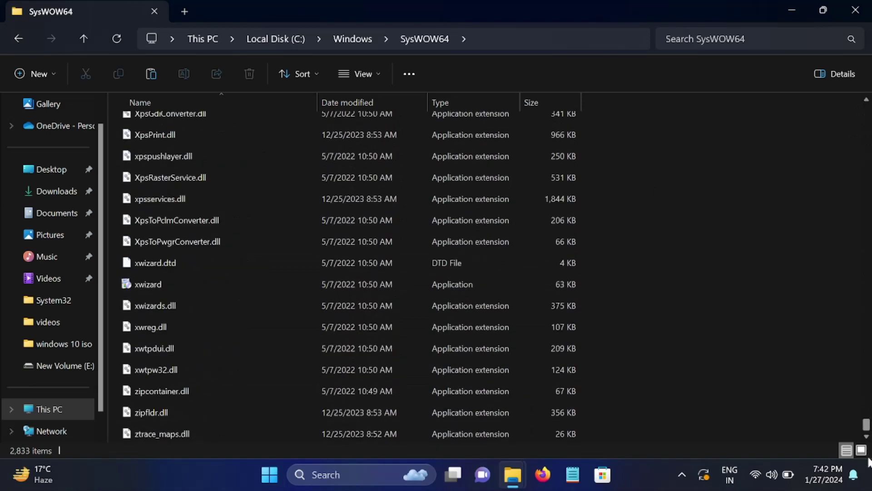
right_click(705, 233)
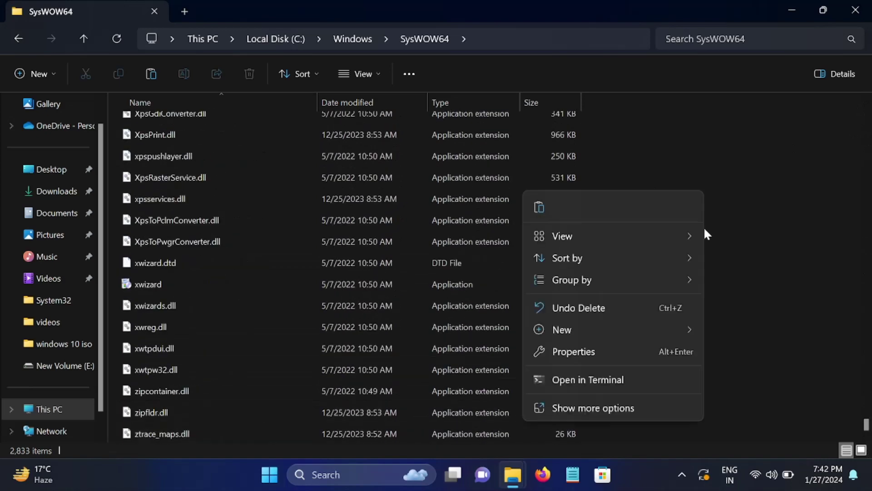
left_click(541, 209)
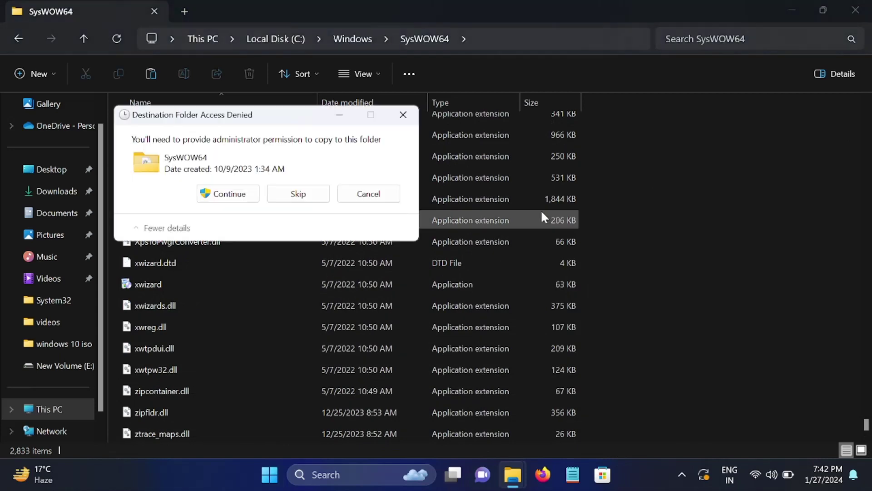
left_click(224, 194)
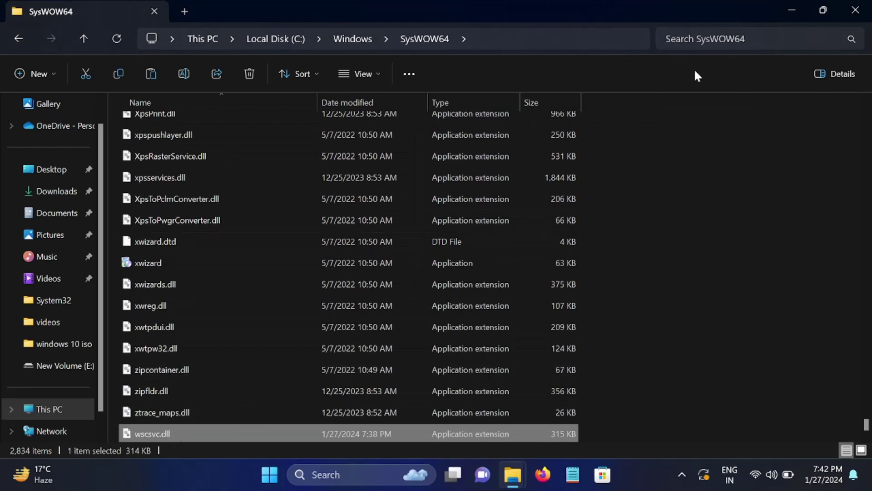
left_click(856, 10)
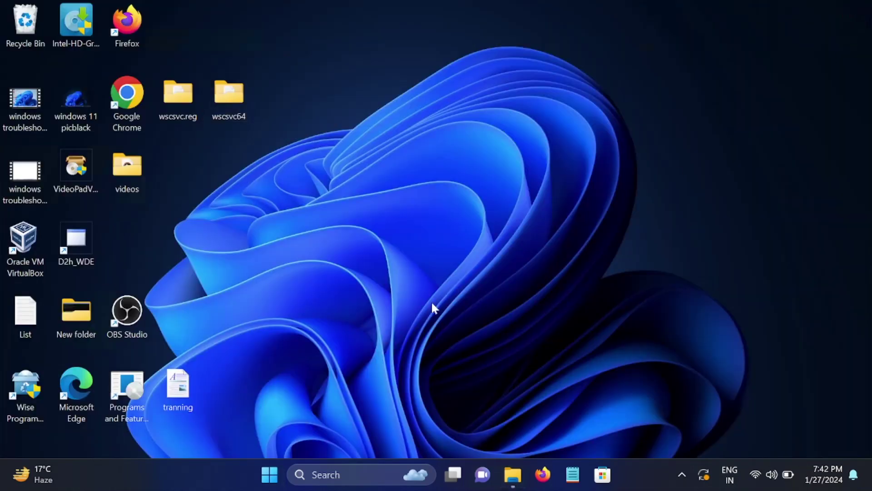
Step: Look at the restart choices among the computer's power options, and dismiss them without restarting
left_click(270, 475)
left_click(606, 428)
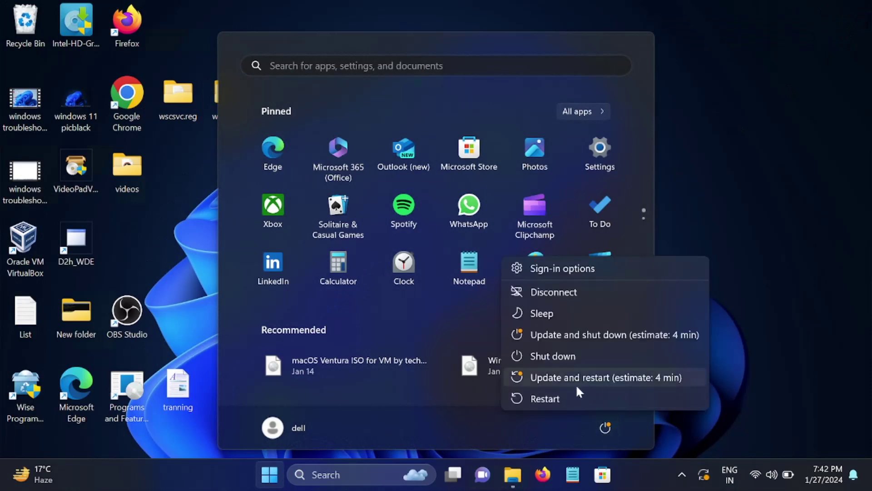
left_click(718, 153)
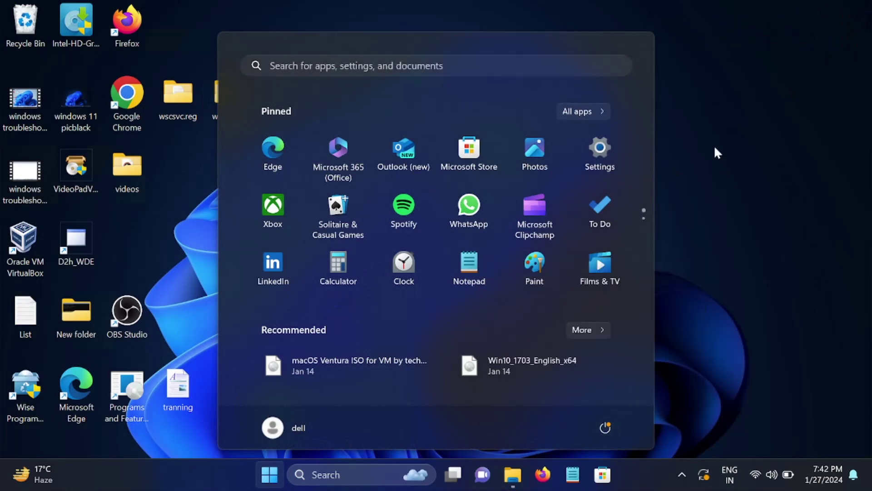
left_click(717, 152)
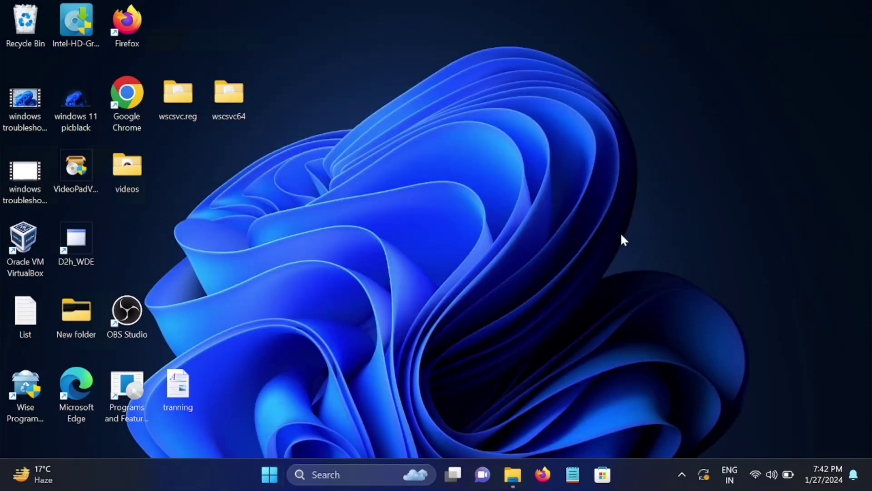